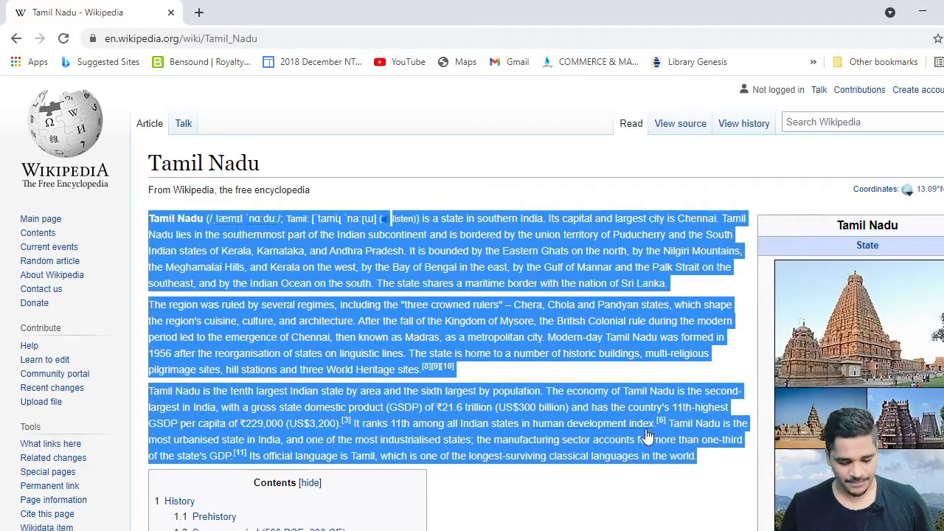
# Step: Copy the three selected introductory paragraphs of the Tamil Nadu article and switch to the Word document
pyautogui.rightClick(397, 266)
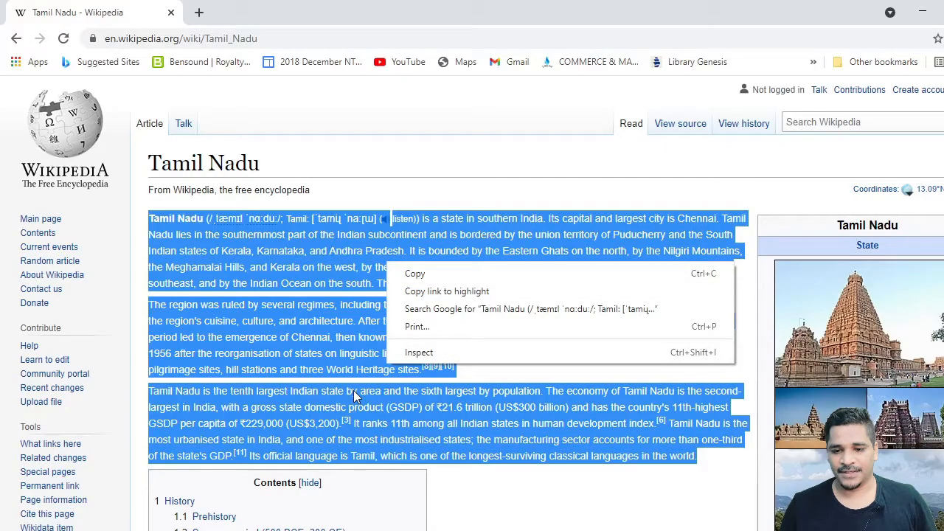
pyautogui.click(922, 12)
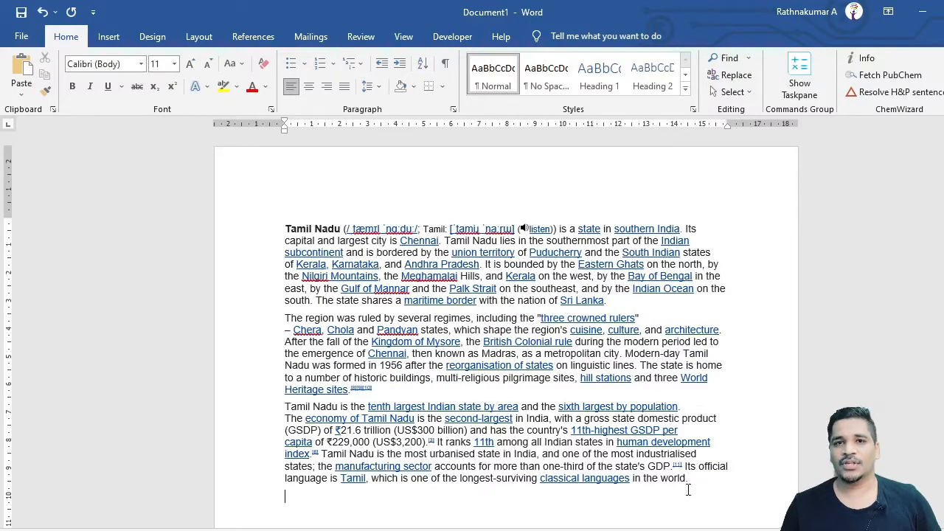
# Step: Set the font colour of all the pasted article text to Automatic and remove its underlining
pyautogui.click(689, 479)
pyautogui.moveTo(554, 411); pyautogui.dragTo(243, 234)
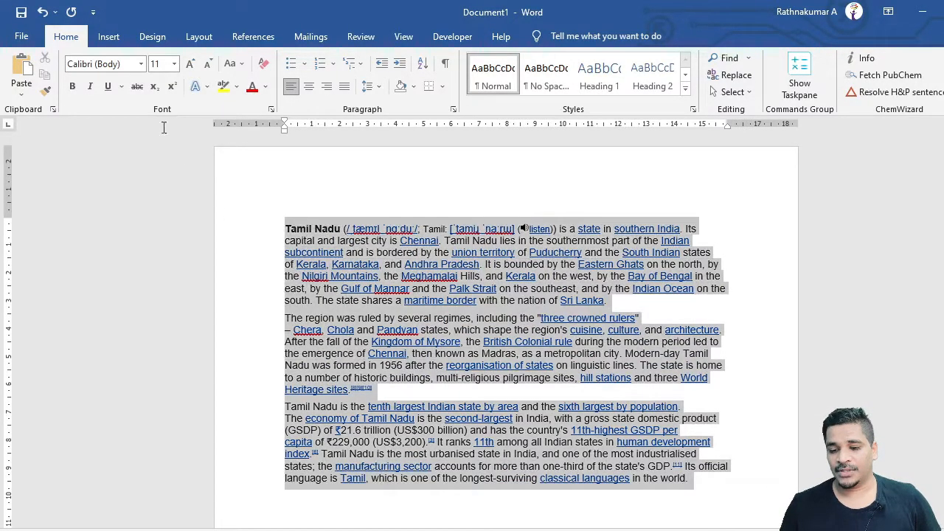
pyautogui.click(267, 88)
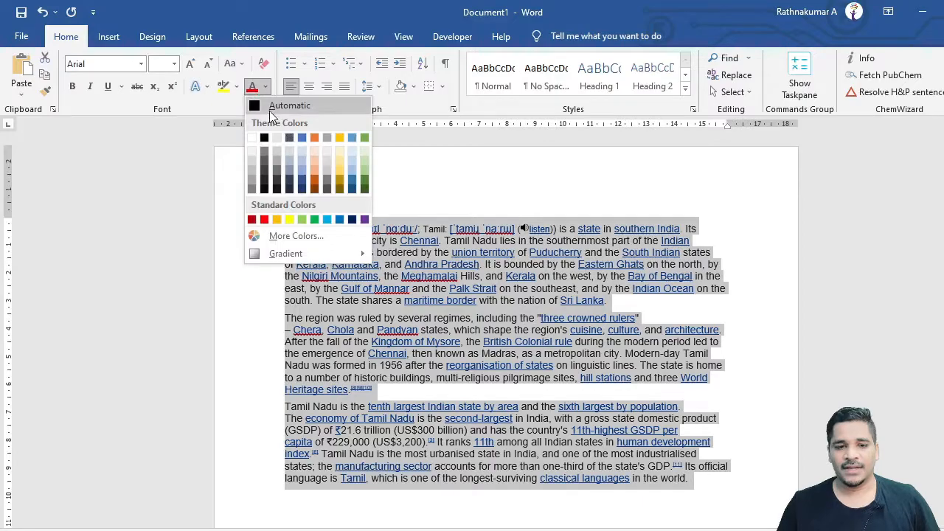
pyautogui.click(255, 104)
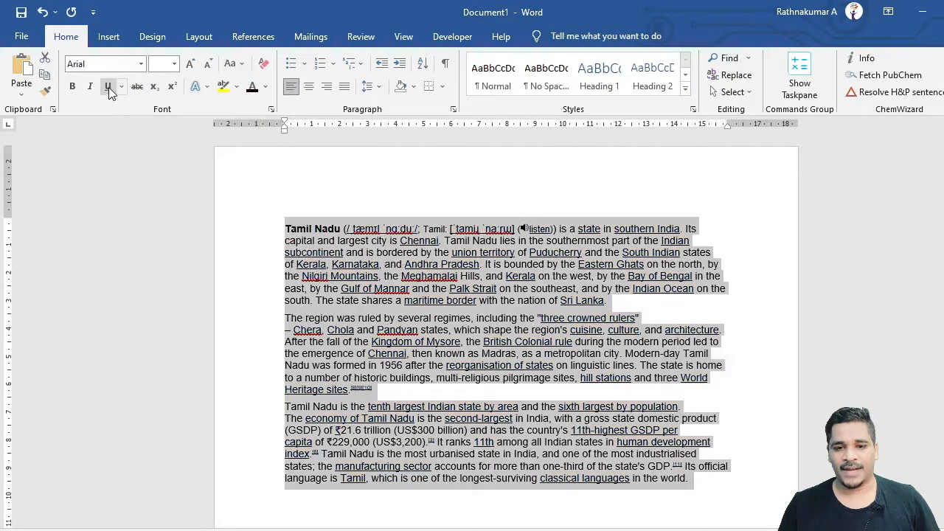
pyautogui.click(107, 87)
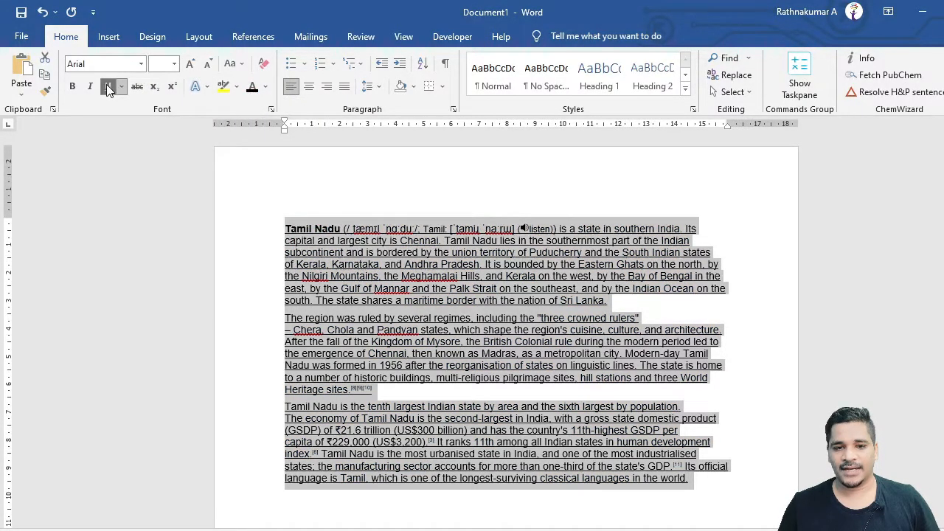
pyautogui.click(107, 87)
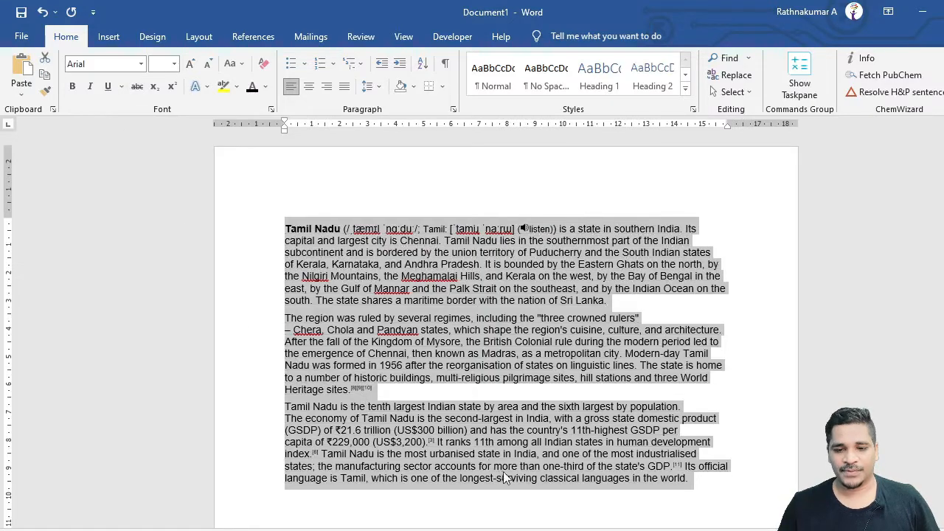
pyautogui.click(789, 501)
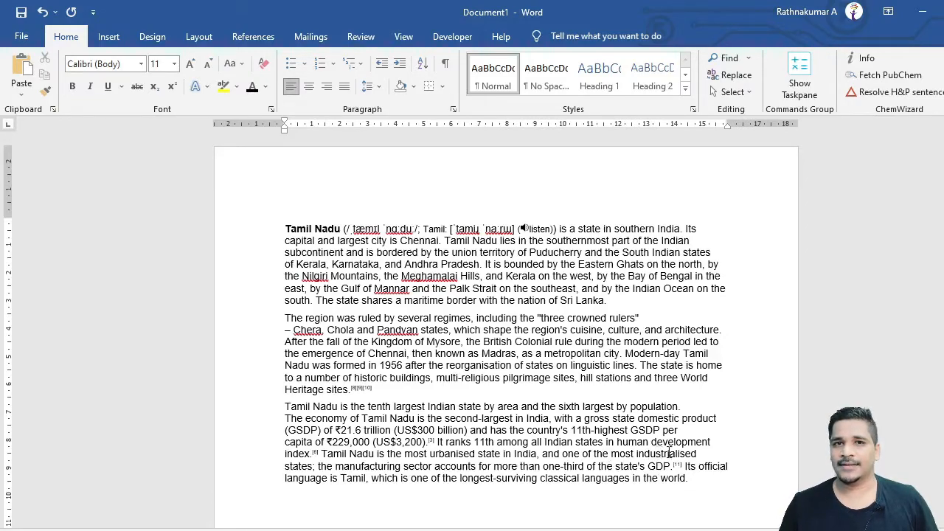
# Step: Paste the copied article below the existing text using the Keep Text Only option
pyautogui.scroll(-5, 407, 414)
pyautogui.scroll(-4, 324, 319)
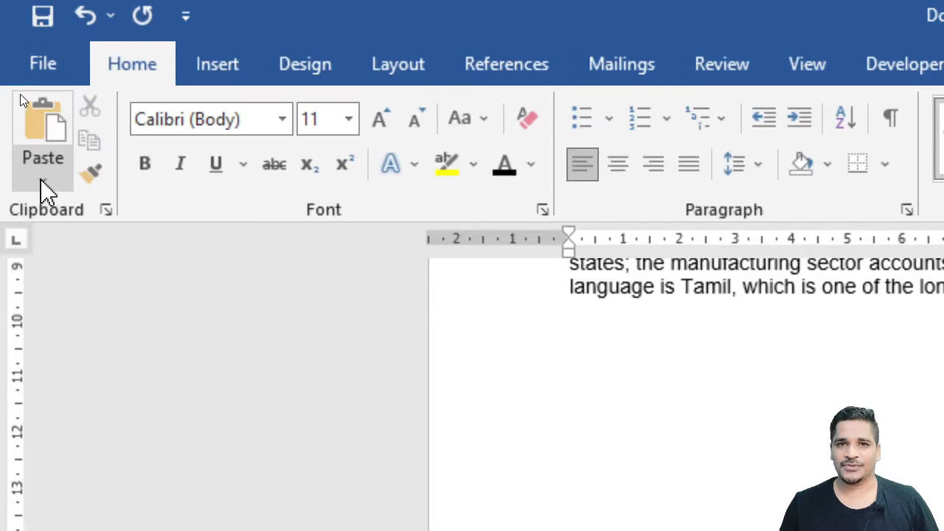
pyautogui.click(42, 181)
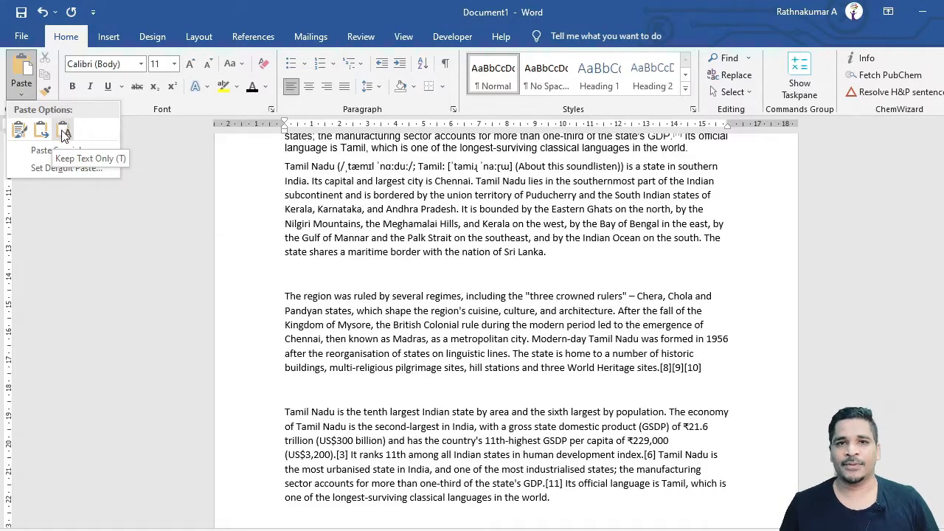
pyautogui.click(64, 134)
# Step: Delete the first, formatted copy of the three paragraphs above the plain-text version
pyautogui.scroll(7, 410, 280)
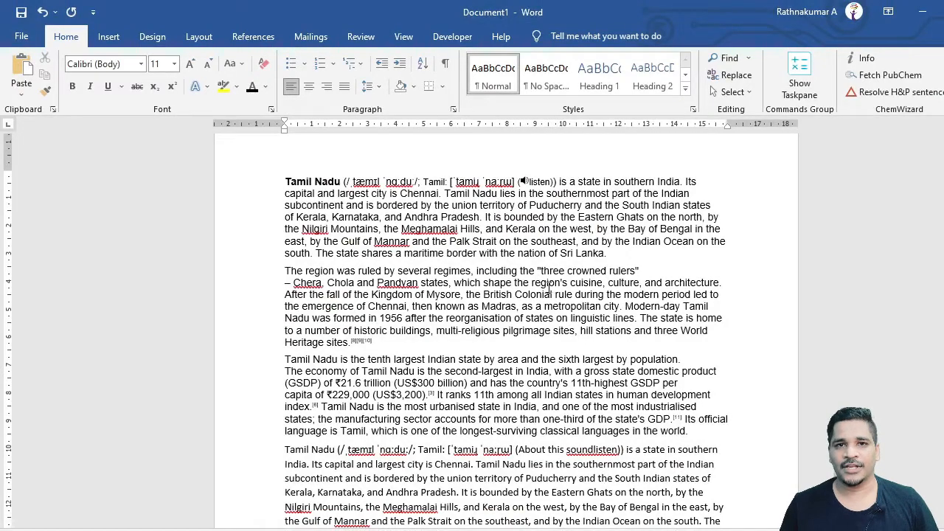
pyautogui.moveTo(710, 437); pyautogui.dragTo(285, 180)
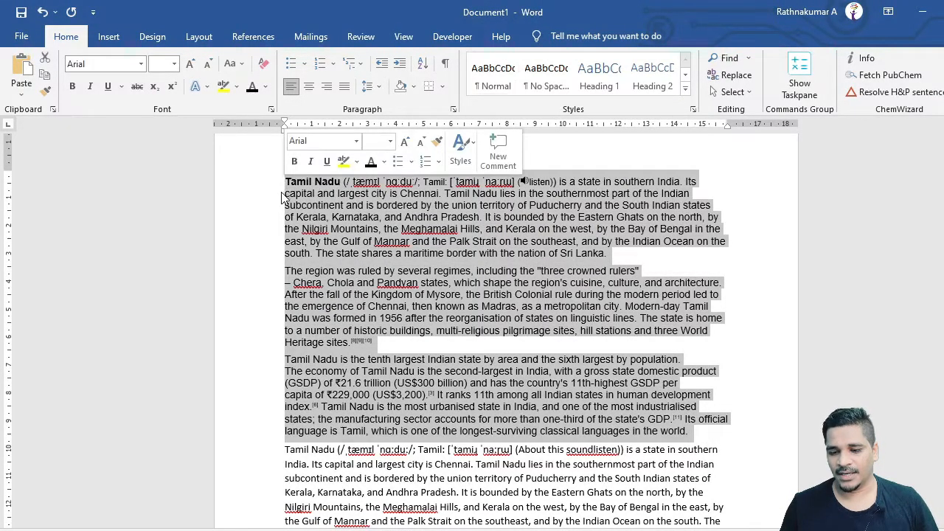
pyautogui.press('Delete')
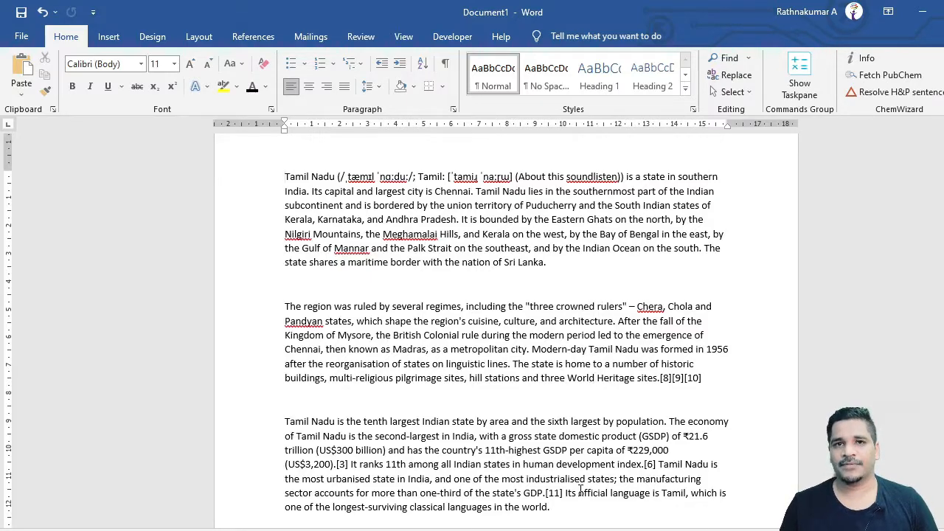
# Step: Remove the empty lines between the three plain-text paragraphs
pyautogui.hotkey('ctrl', 'a')
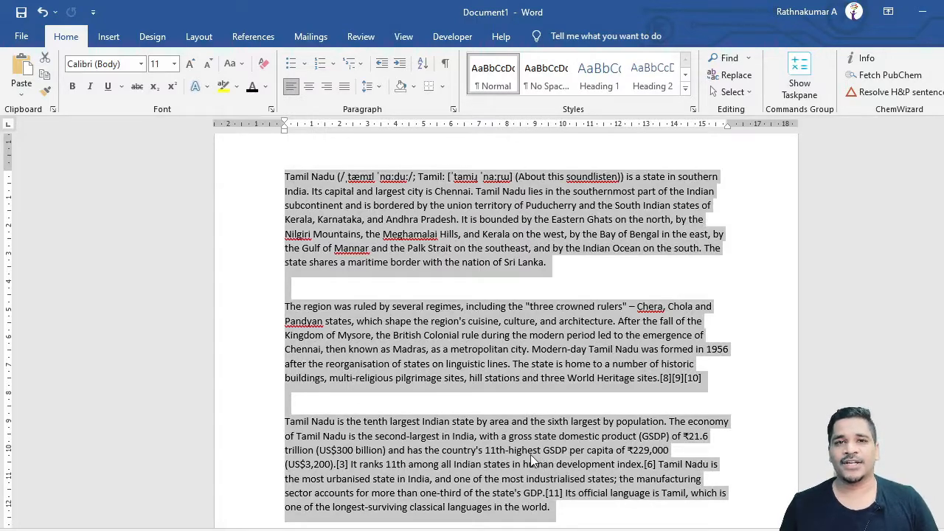
pyautogui.click(307, 289)
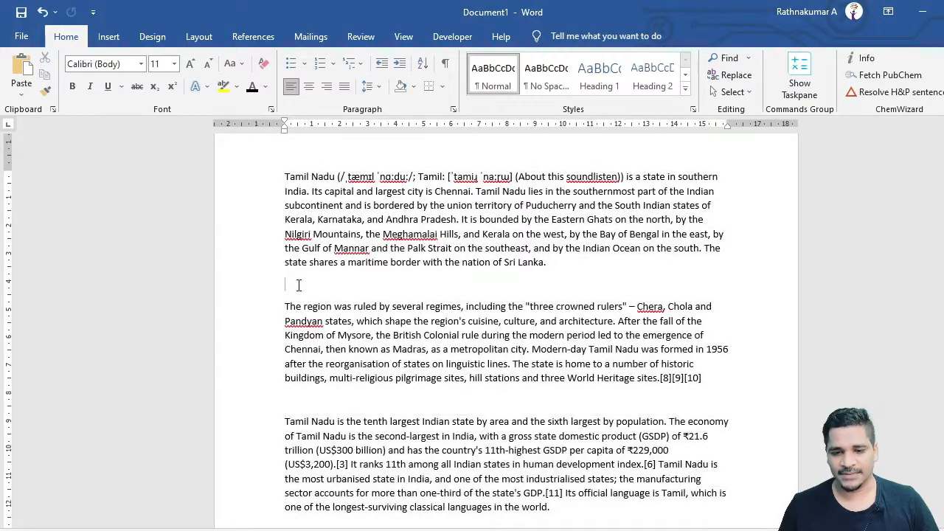
pyautogui.press('BackSpace')
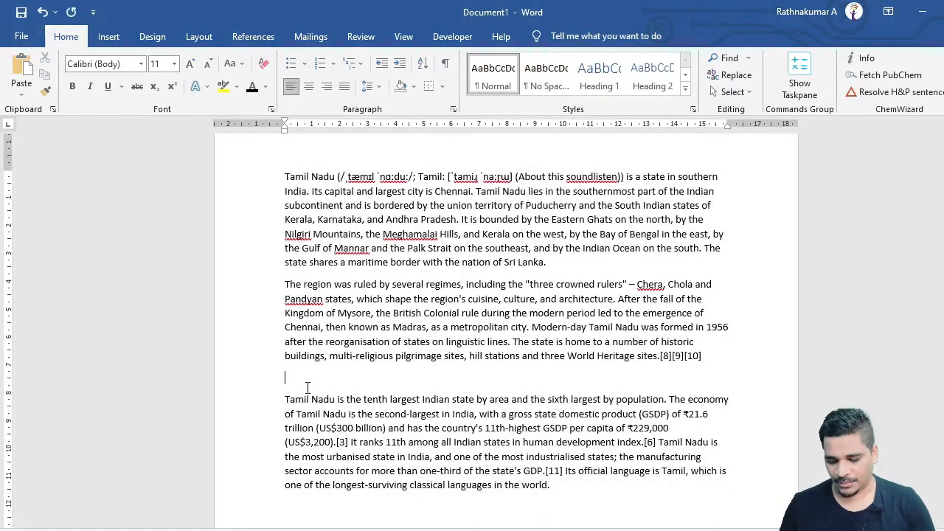
pyautogui.press('BackSpace')
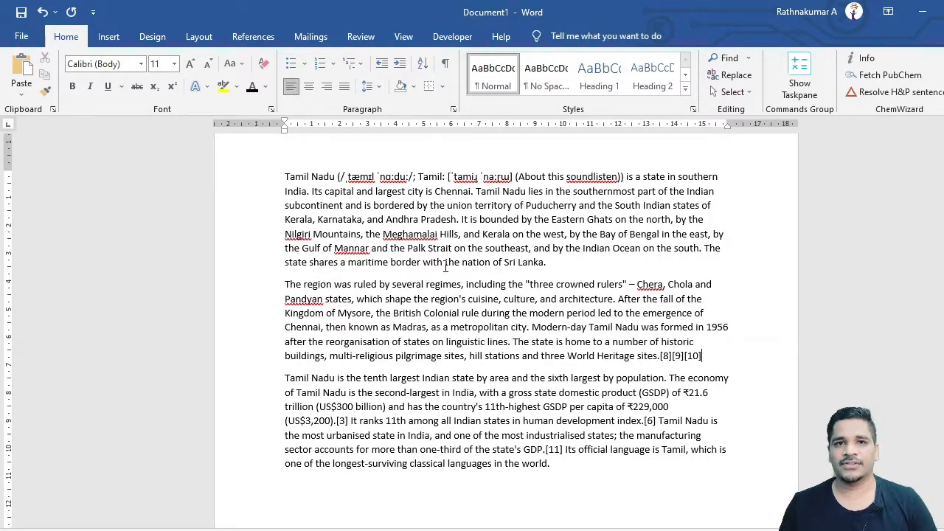
# Step: Remove the space after every paragraph in the document and justify the whole text
pyautogui.moveTo(547, 263); pyautogui.dragTo(289, 268)
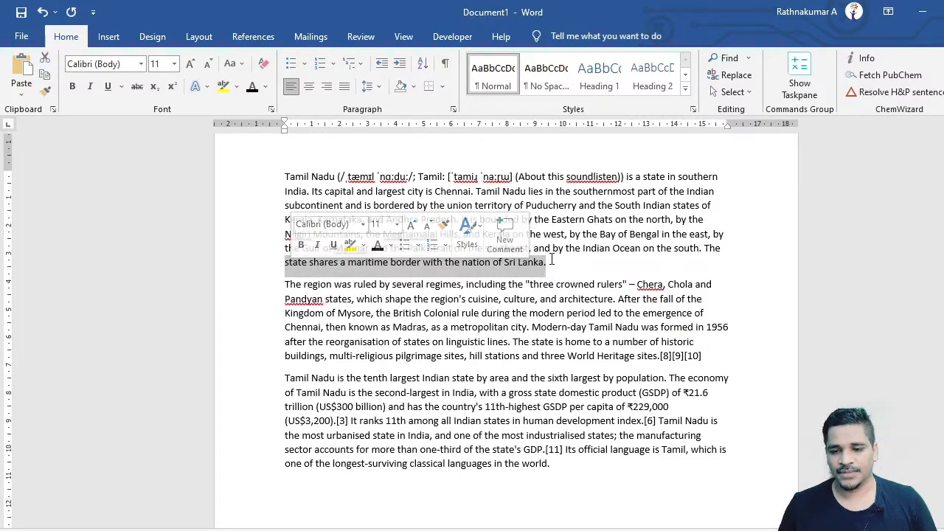
pyautogui.moveTo(705, 356); pyautogui.dragTo(286, 356)
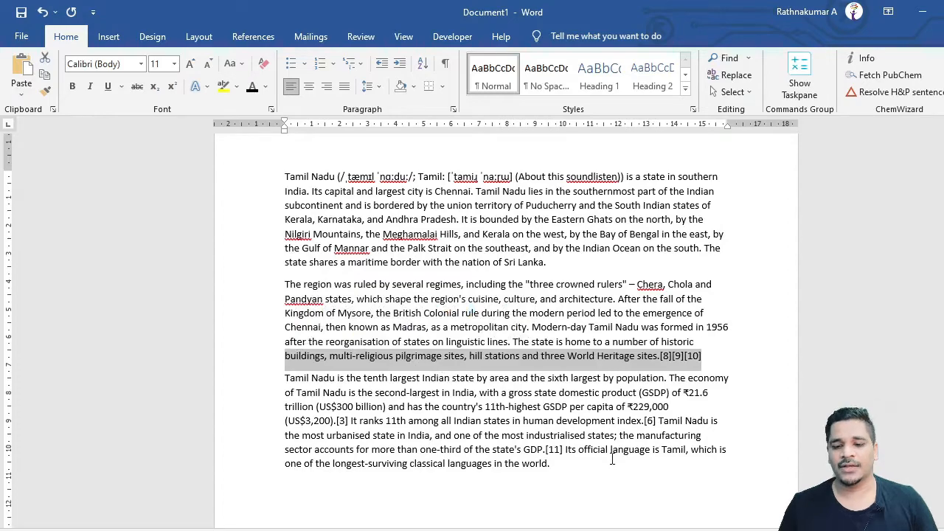
pyautogui.hotkey('ctrl', 'a')
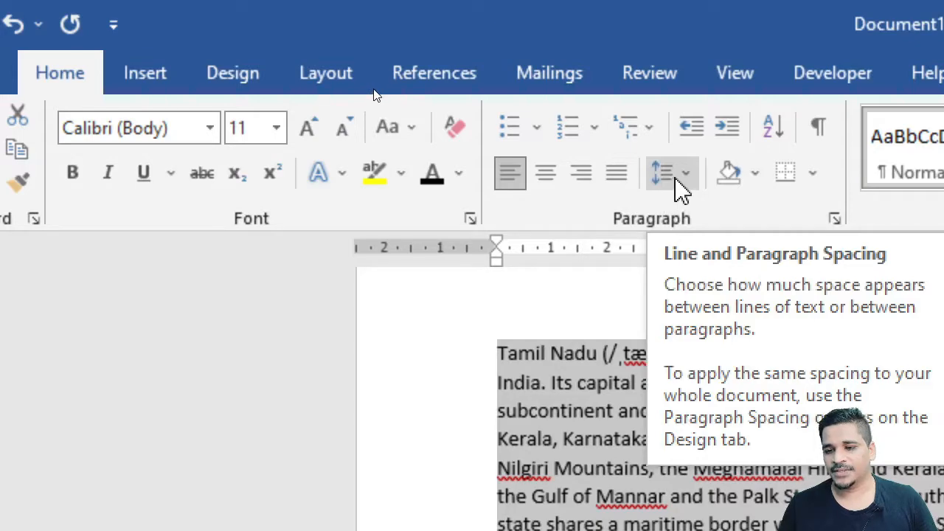
pyautogui.click(691, 184)
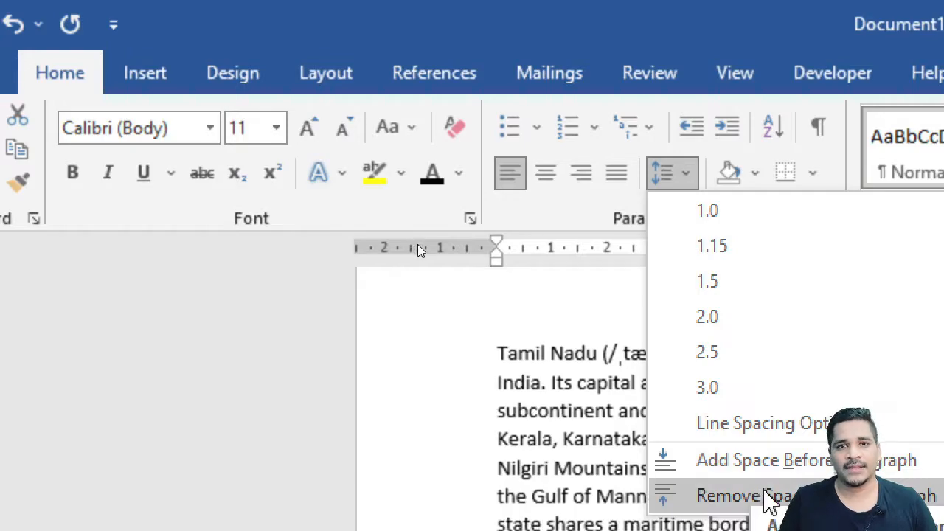
pyautogui.click(769, 506)
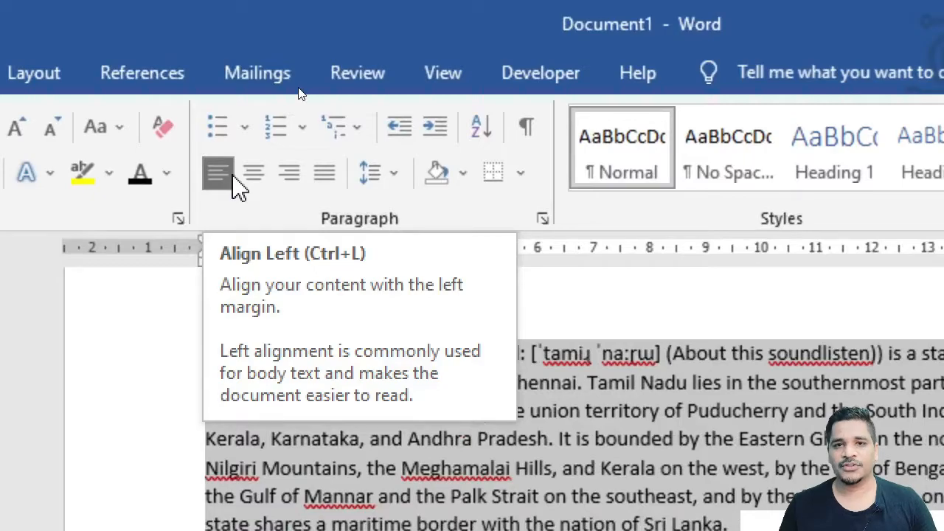
pyautogui.click(325, 174)
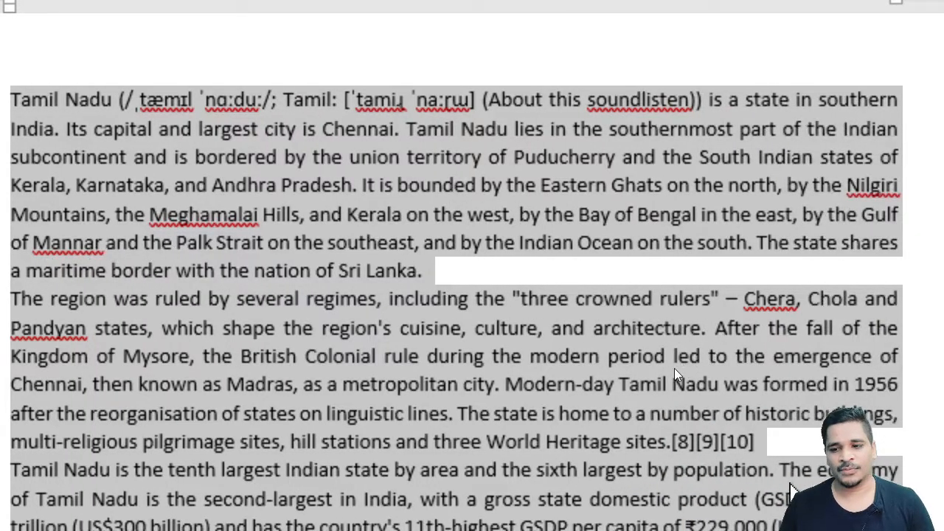
# Step: Delete the citation markers [8][9][10], [3] and [11] from the second and third paragraphs, keeping the full stops before them
pyautogui.click(751, 448)
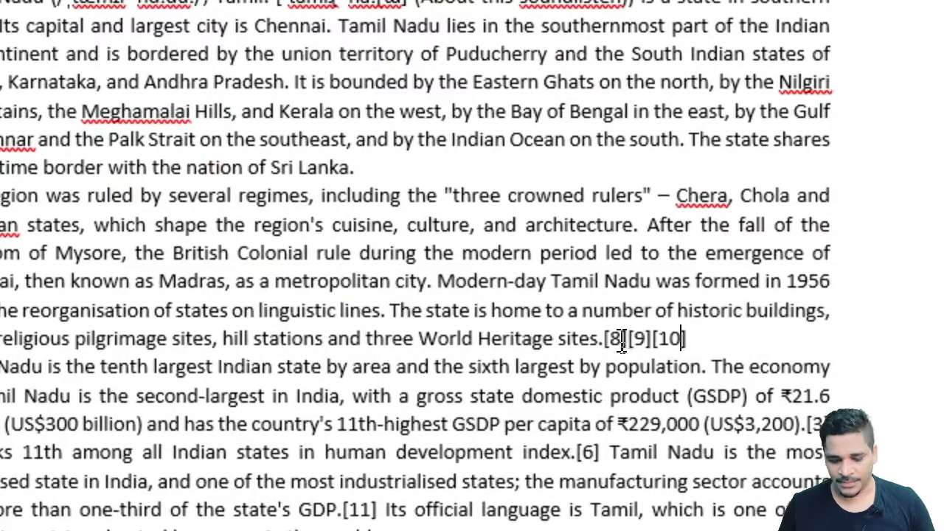
pyautogui.moveTo(605, 338); pyautogui.dragTo(686, 337)
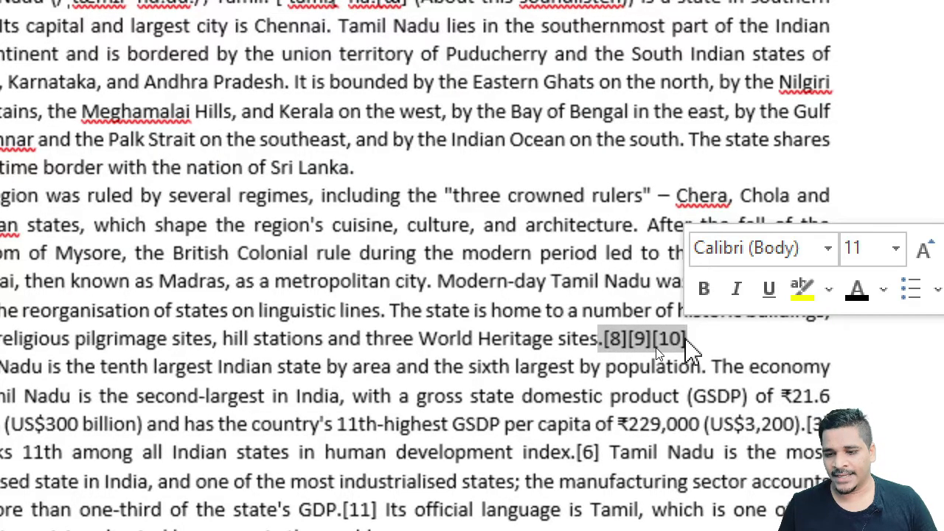
pyautogui.press('BackSpace')
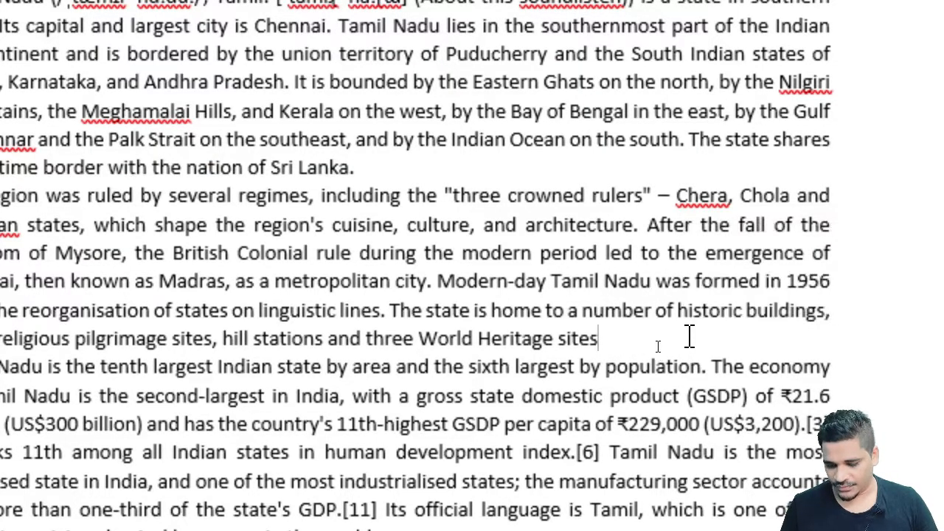
pyautogui.write('.')
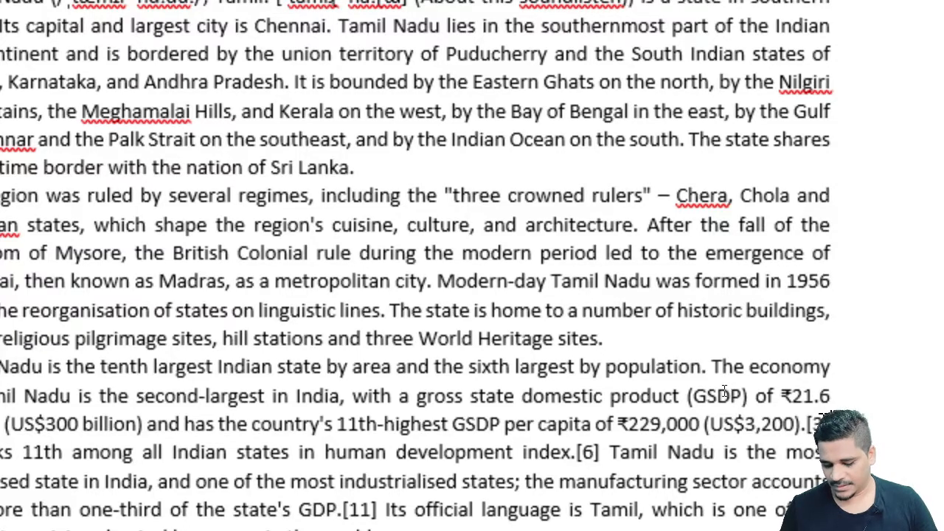
pyautogui.press('BackSpace')
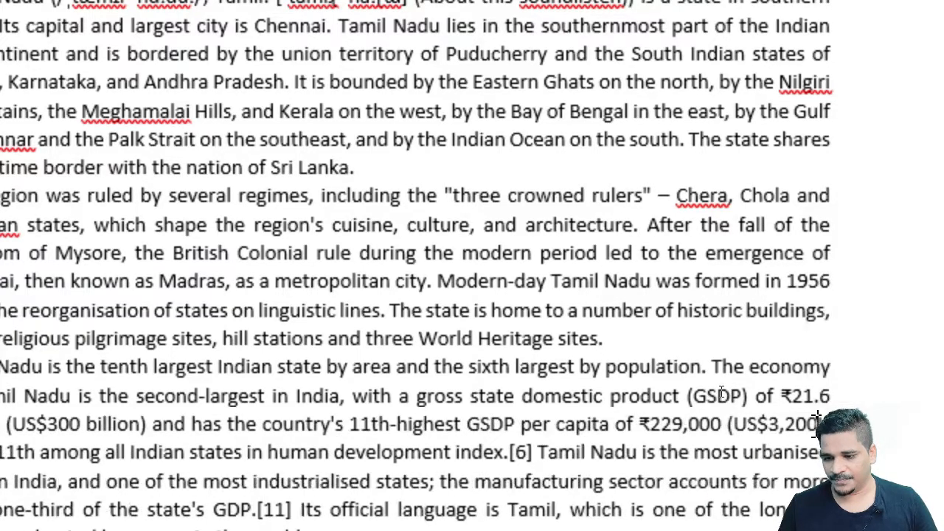
pyautogui.write(').')
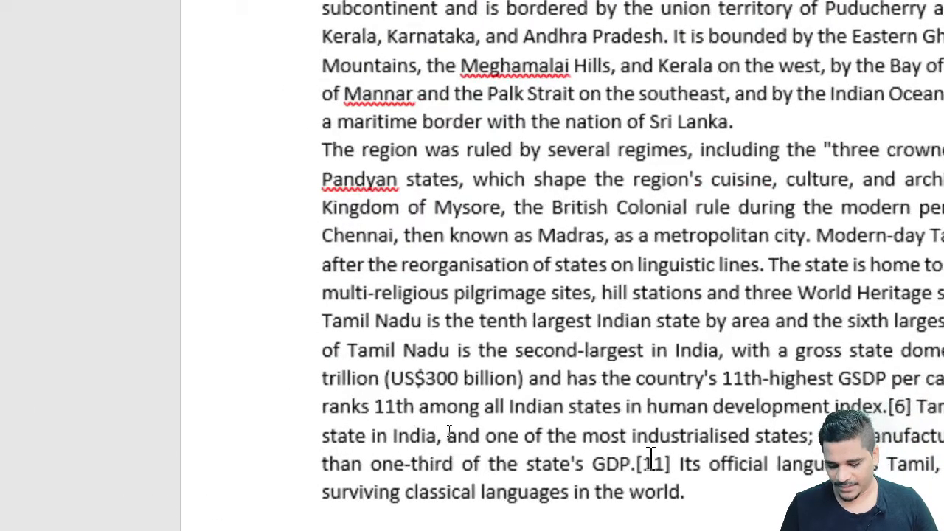
pyautogui.moveTo(678, 464); pyautogui.dragTo(639, 464)
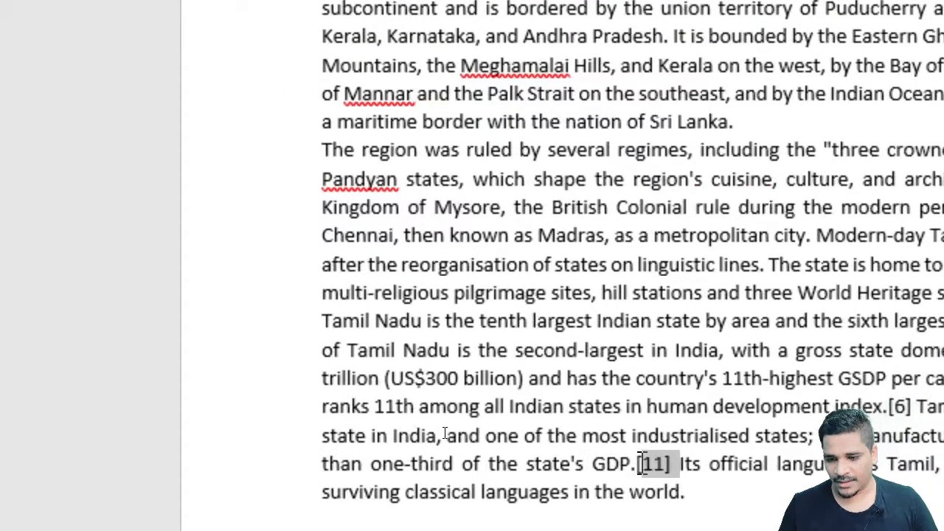
pyautogui.press('Delete')
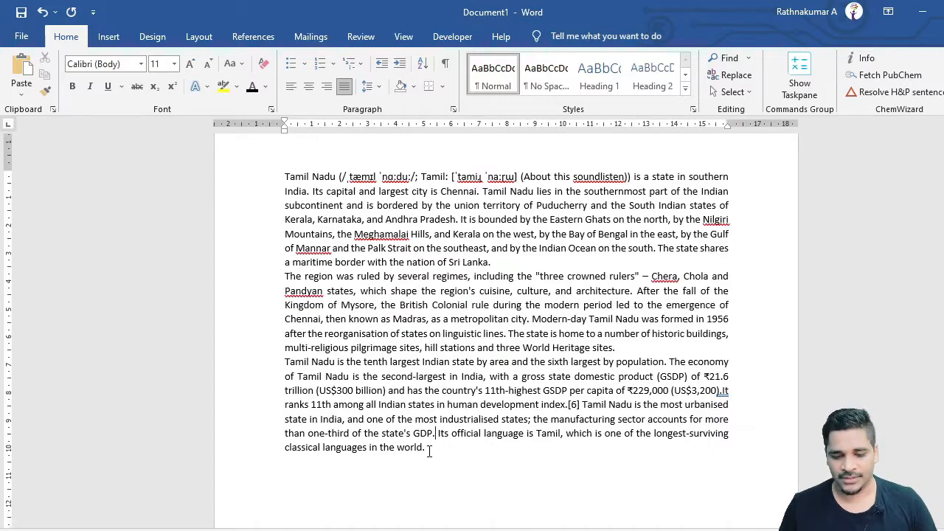
# Step: Change the font of the entire document text to Times New Roman
pyautogui.hotkey('ctrl', 'a')
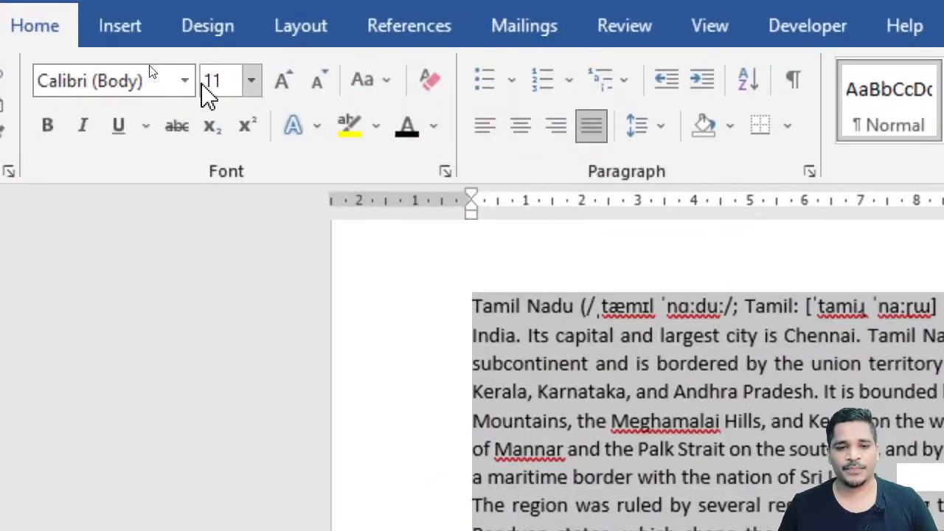
pyautogui.click(185, 82)
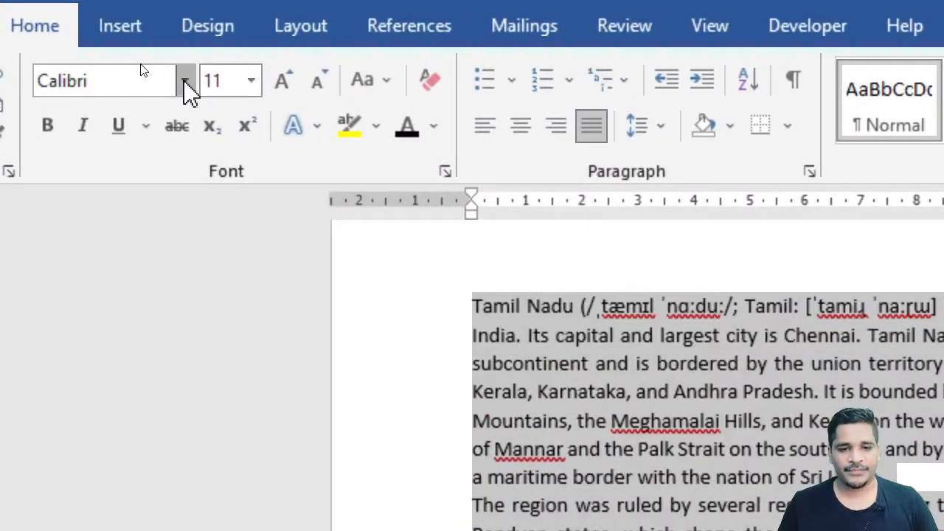
pyautogui.write('Times New Roma')
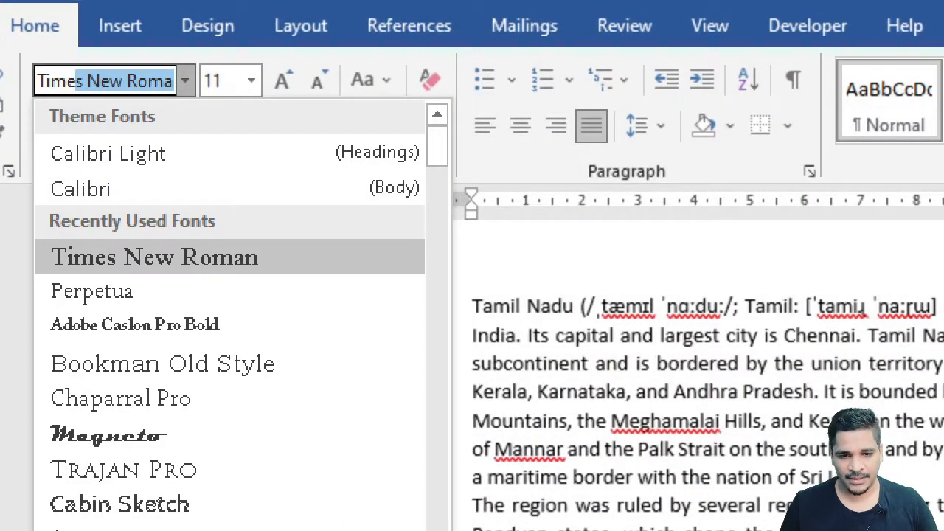
pyautogui.press('Return')
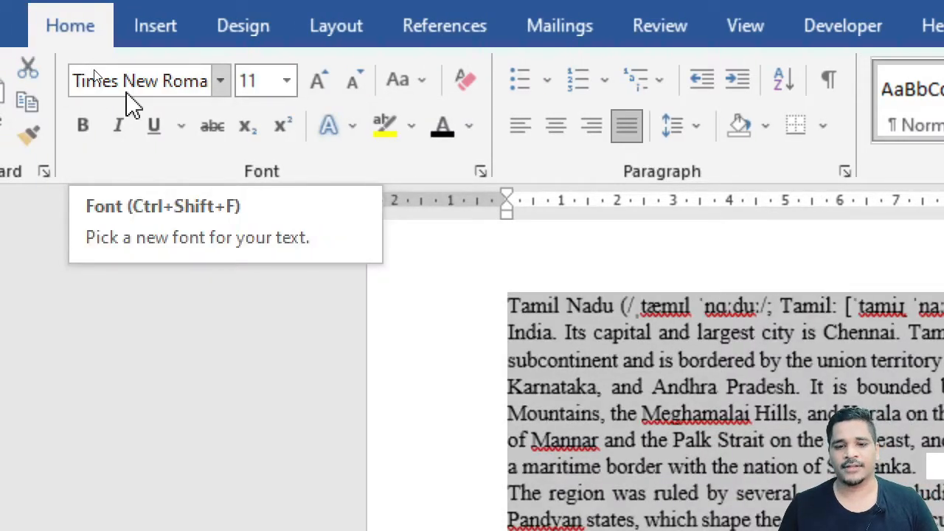
# Step: Set the entire document text to font size 12 with 1.5 line spacing
pyautogui.click(287, 83)
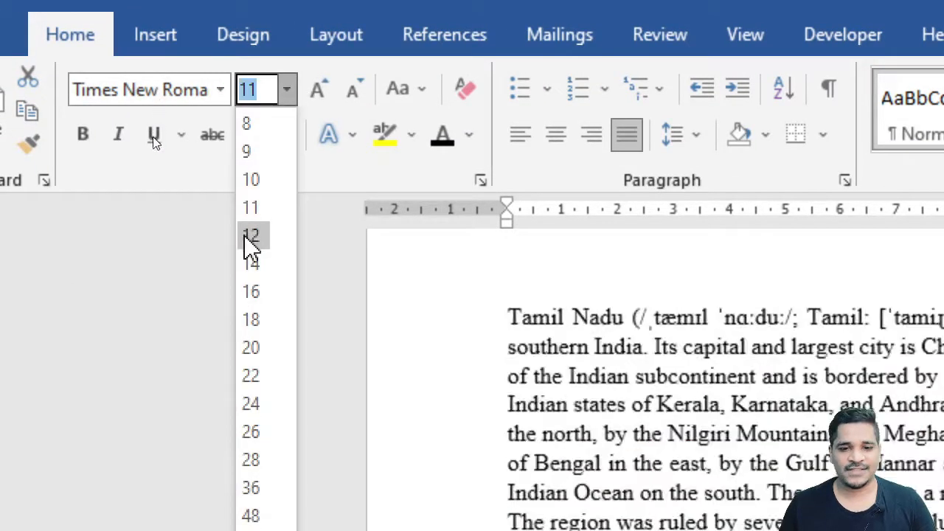
pyautogui.click(251, 236)
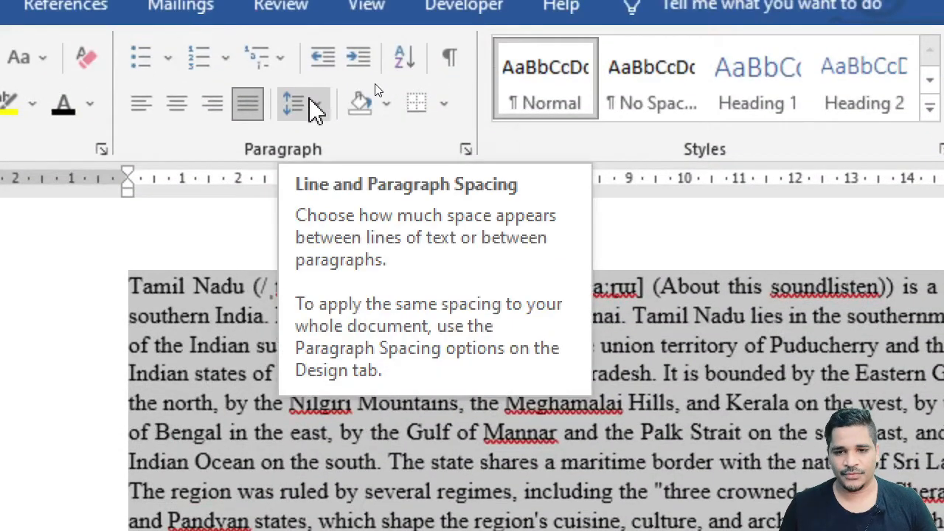
pyautogui.click(322, 111)
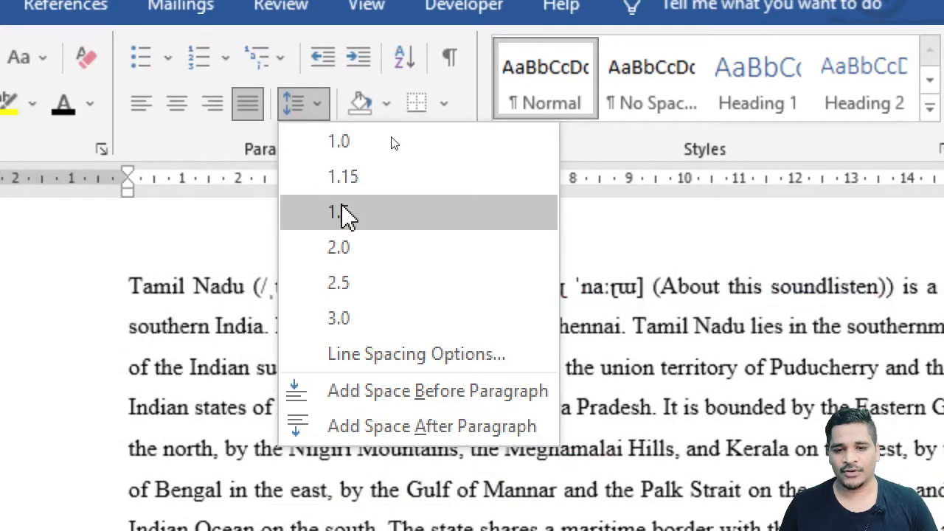
pyautogui.click(344, 213)
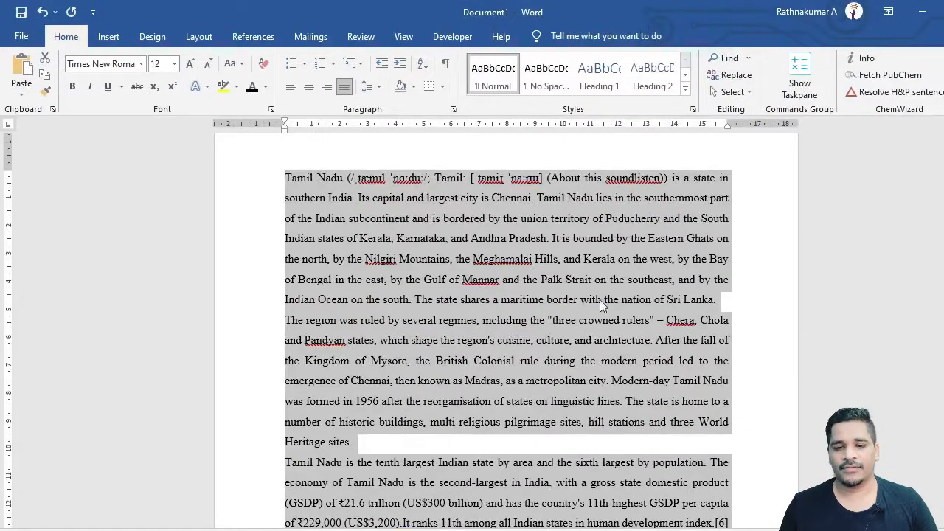
pyautogui.scroll(-3, 547, 359)
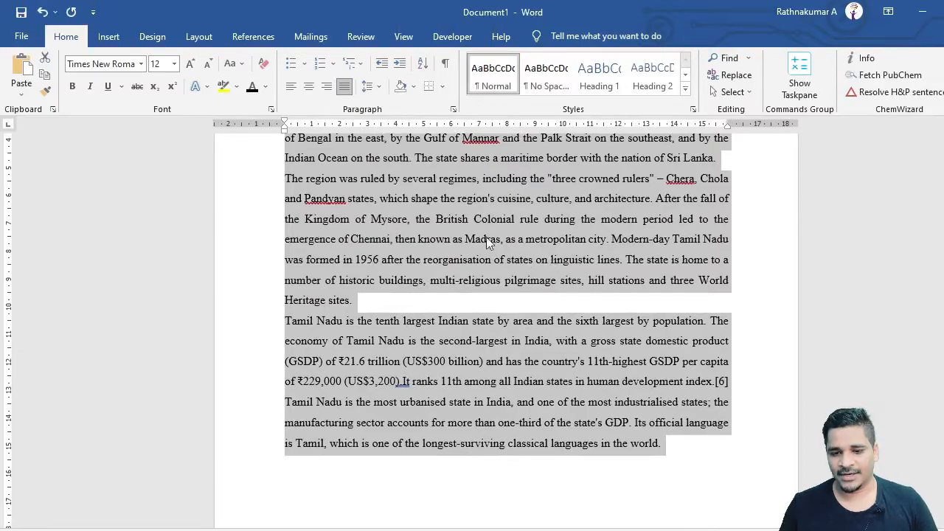
pyautogui.scroll(4, 450, 162)
pyautogui.click(489, 225)
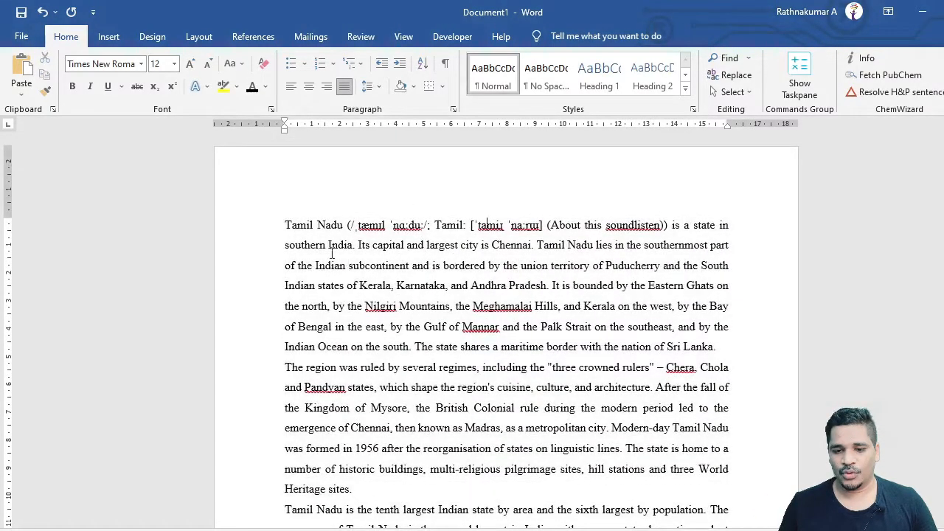
# Step: Indent the first line of each of the three body paragraphs by one tab
pyautogui.click(285, 227)
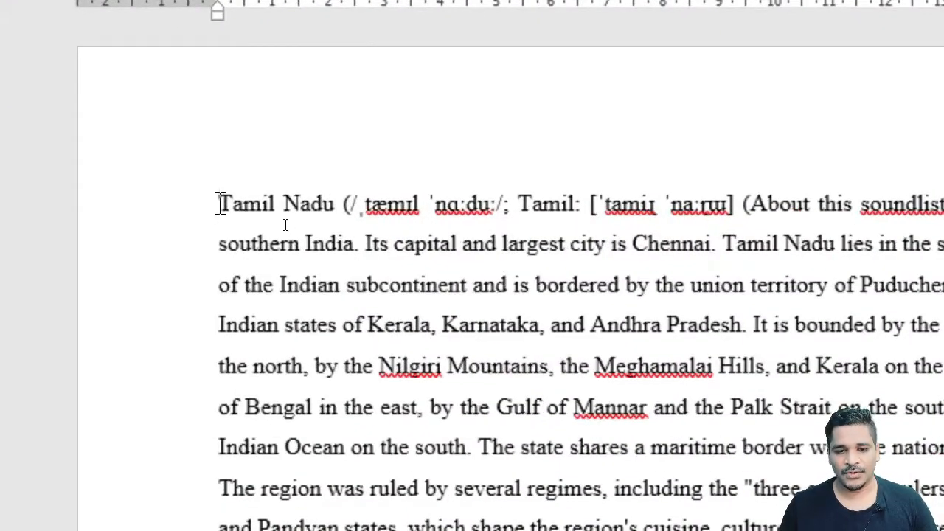
pyautogui.press('Tab')
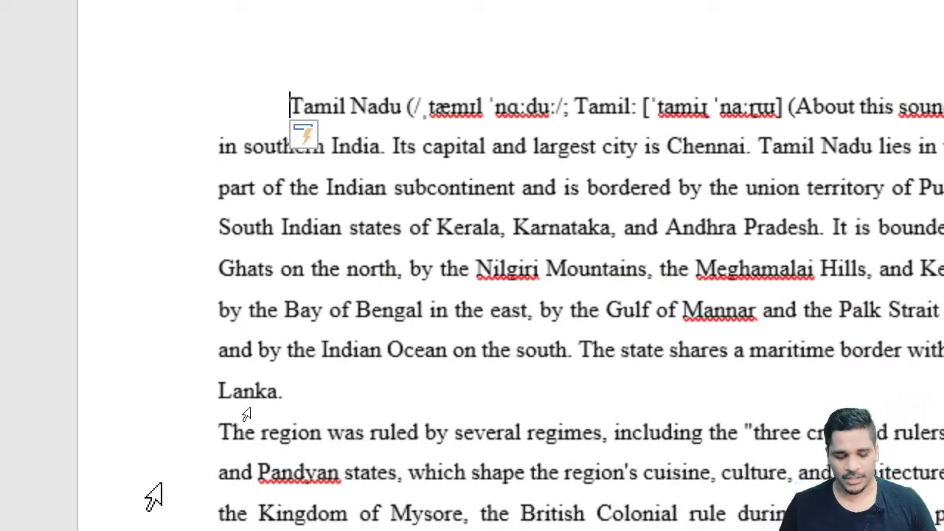
pyautogui.click(225, 432)
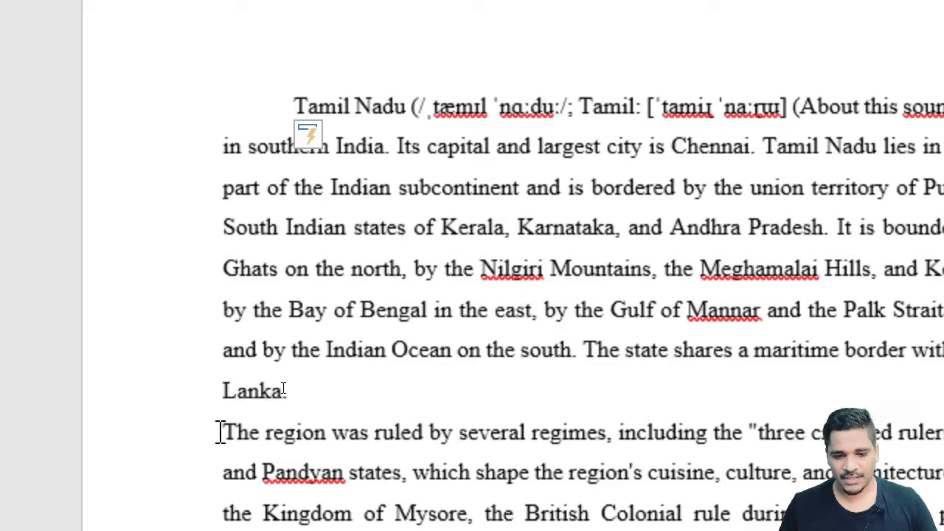
pyautogui.press('Tab')
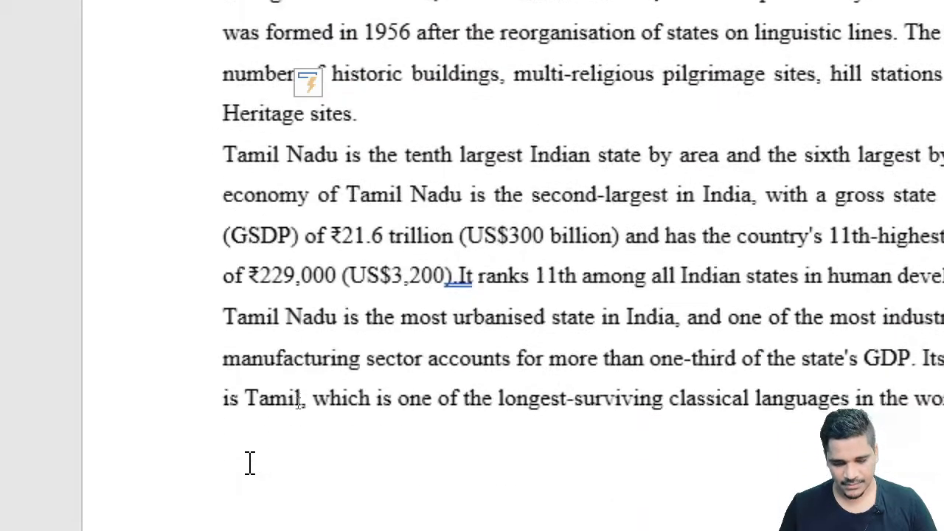
pyautogui.click(220, 468)
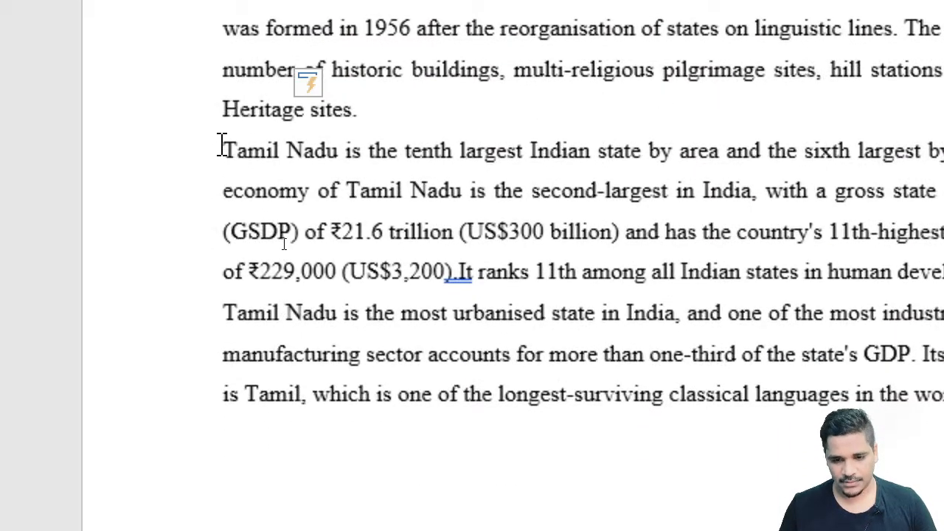
pyautogui.press('Tab')
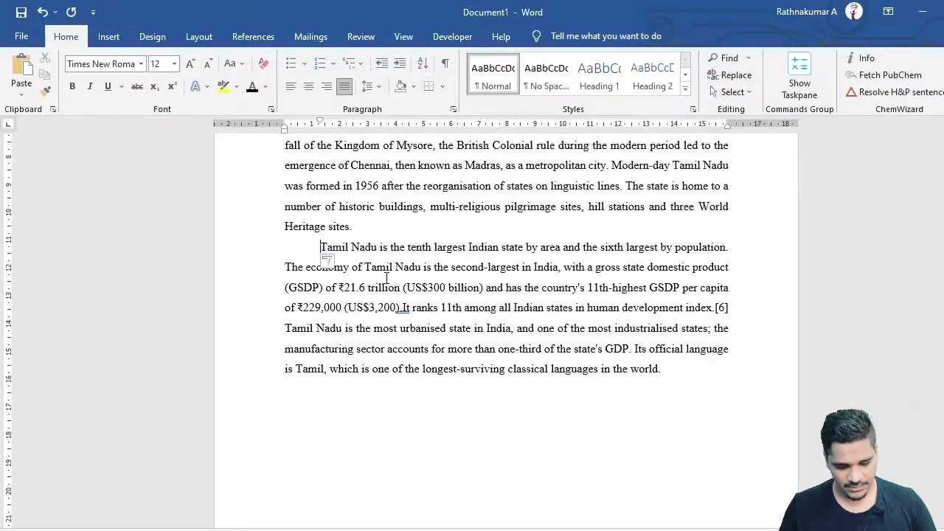
# Step: Insert a new line above the first paragraph containing the heading text "introduction"
pyautogui.scroll(5, 385, 278)
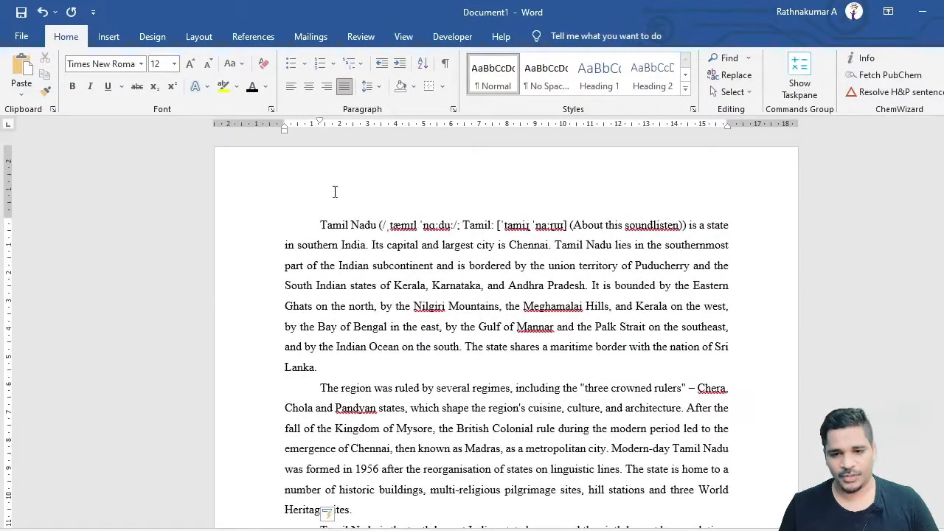
pyautogui.click(320, 223)
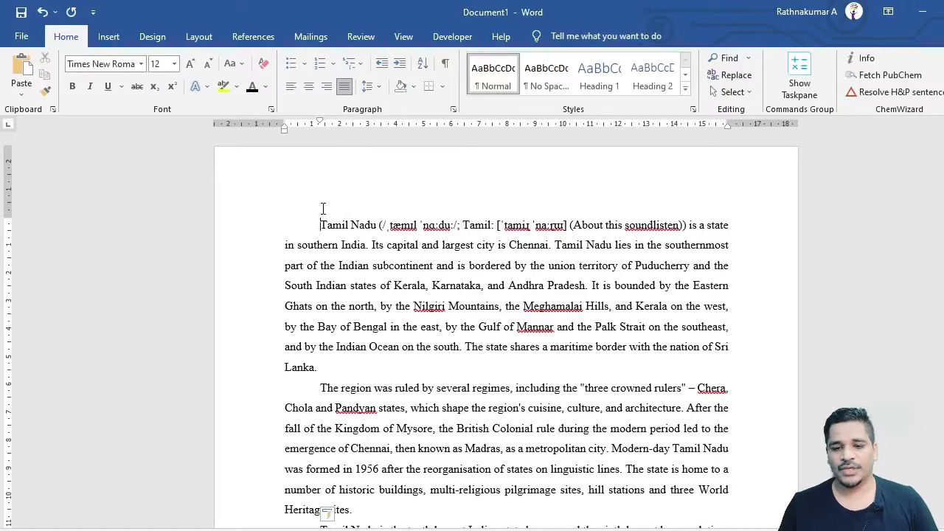
pyautogui.press('Return')
pyautogui.press('Up')
pyautogui.write('introducation')
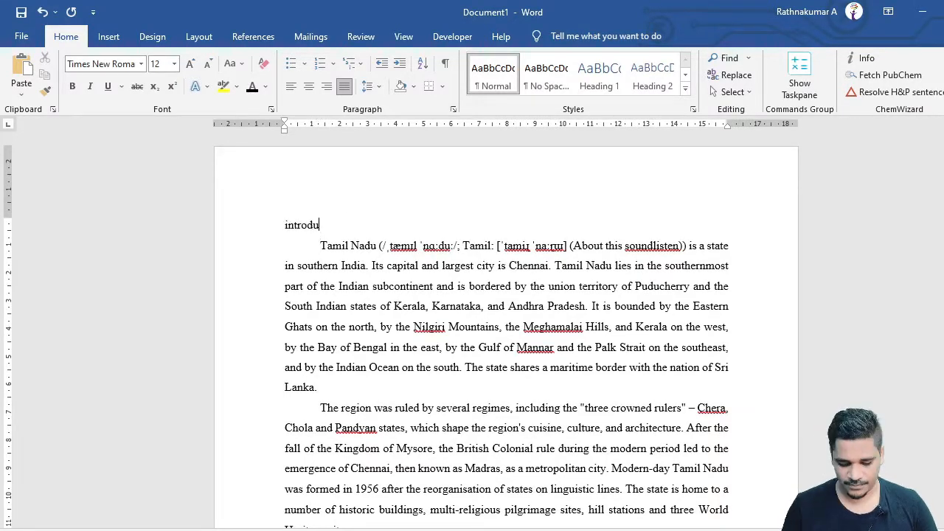
pyautogui.press('BackSpace')
pyautogui.press('BackSpace')
pyautogui.press('BackSpace')
pyautogui.press('BackSpace')
pyautogui.press('BackSpace')
pyautogui.write('tion')
pyautogui.click(419, 265)
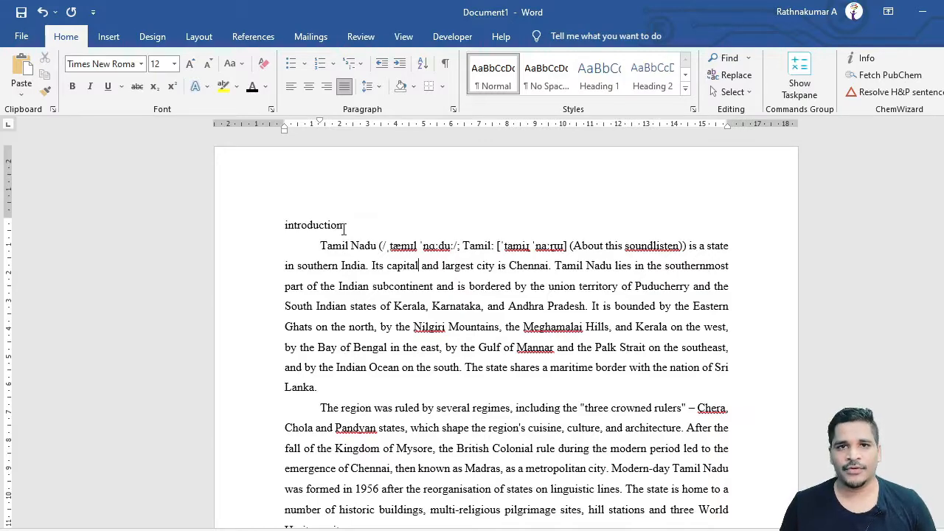
# Step: Make the "introduction" heading bold and convert it to uppercase
pyautogui.moveTo(344, 225); pyautogui.dragTo(286, 223)
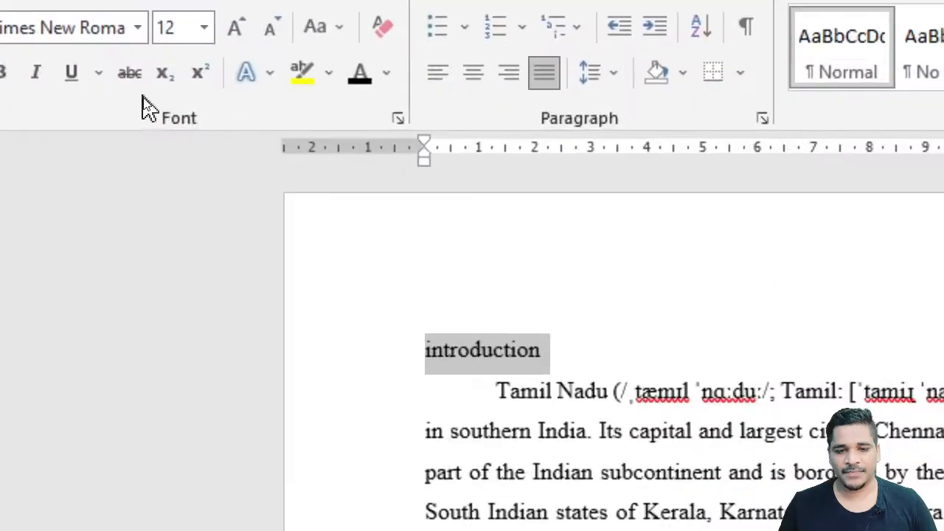
pyautogui.click(2, 72)
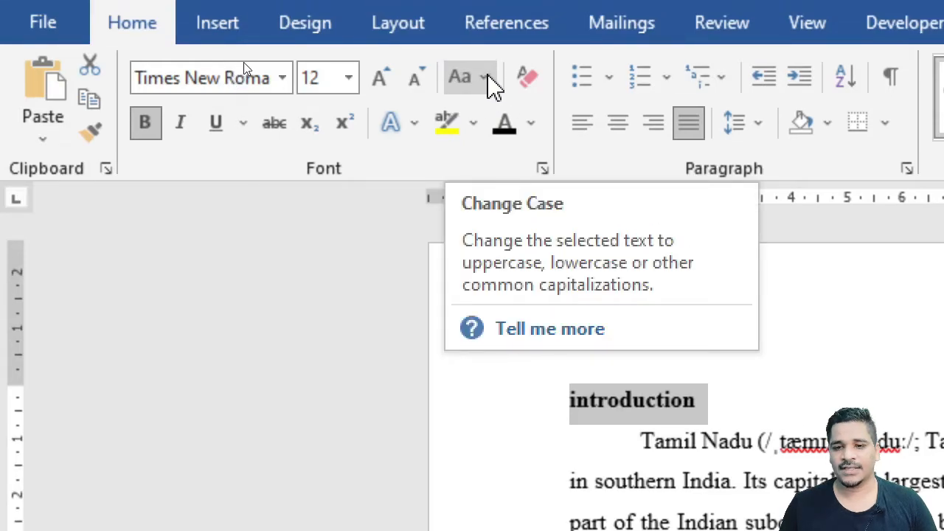
pyautogui.click(489, 80)
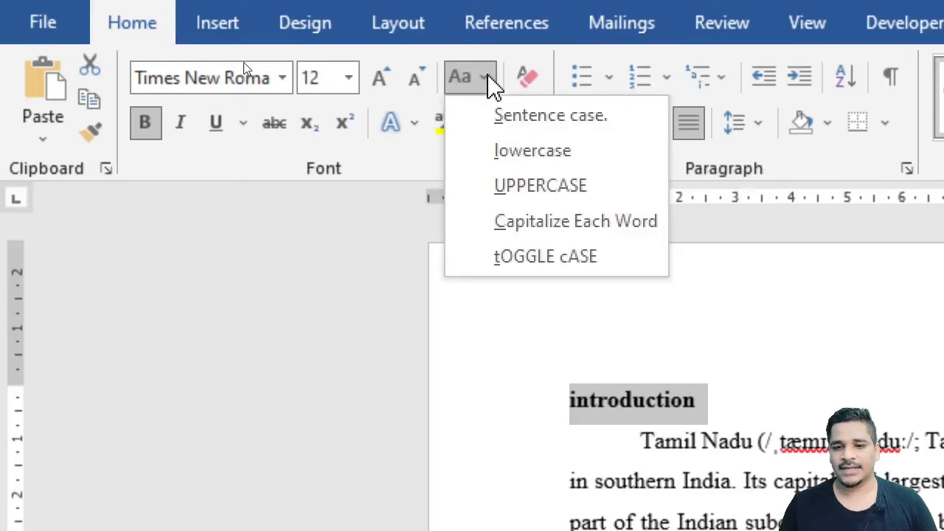
pyautogui.click(516, 184)
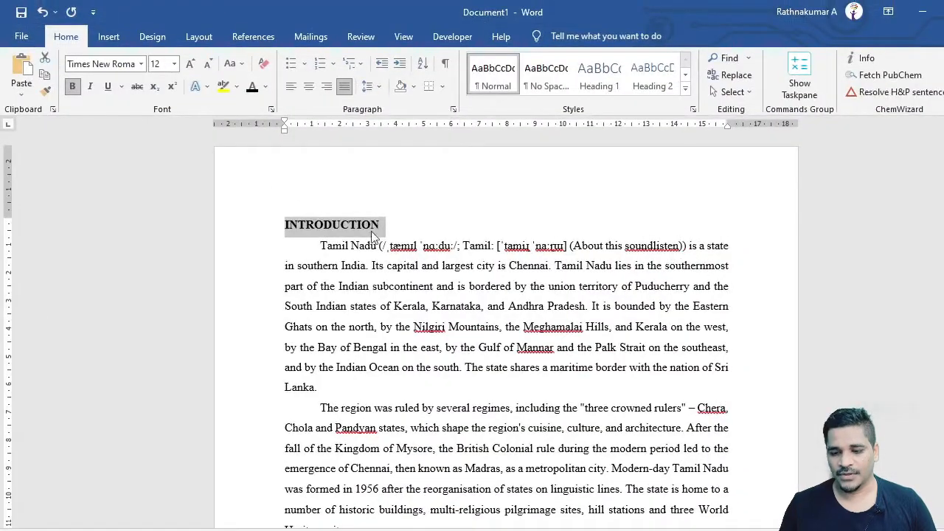
pyautogui.click(765, 418)
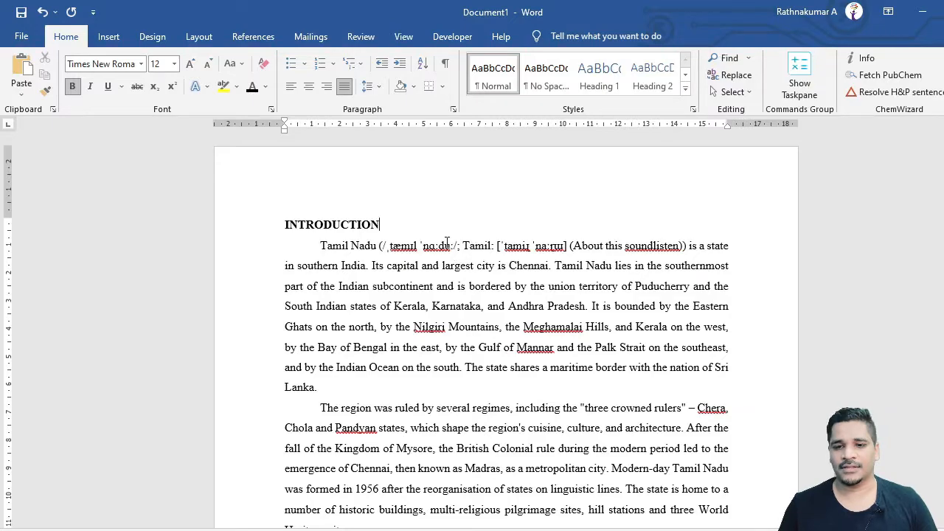
pyautogui.scroll(-3, 447, 244)
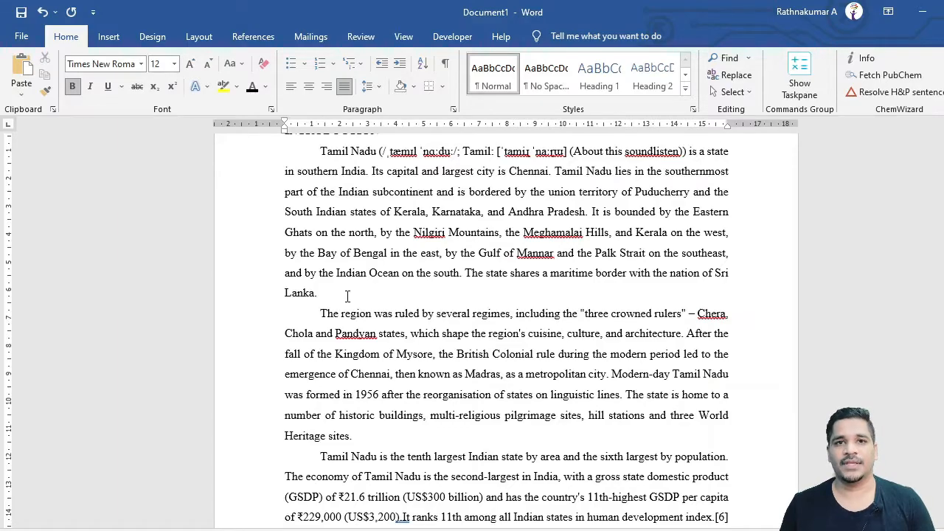
pyautogui.scroll(1, 312, 211)
pyautogui.scroll(-2, 324, 272)
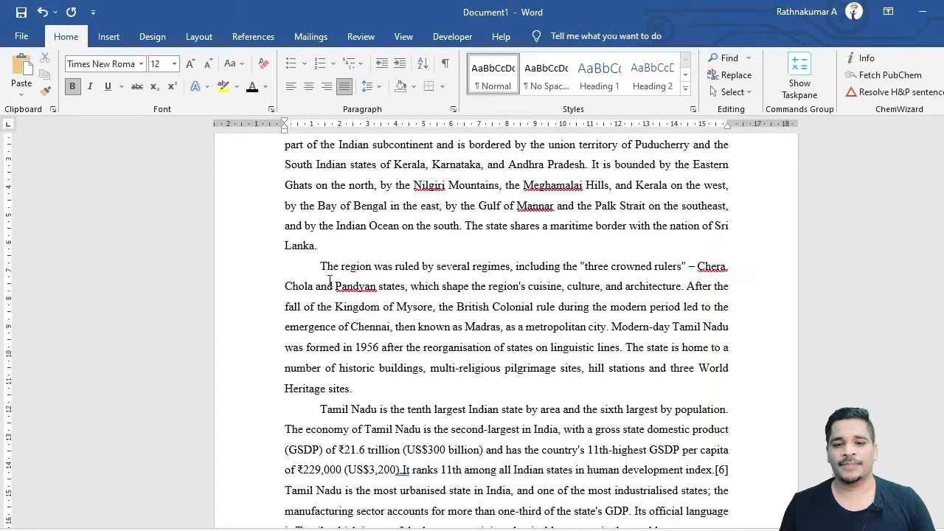